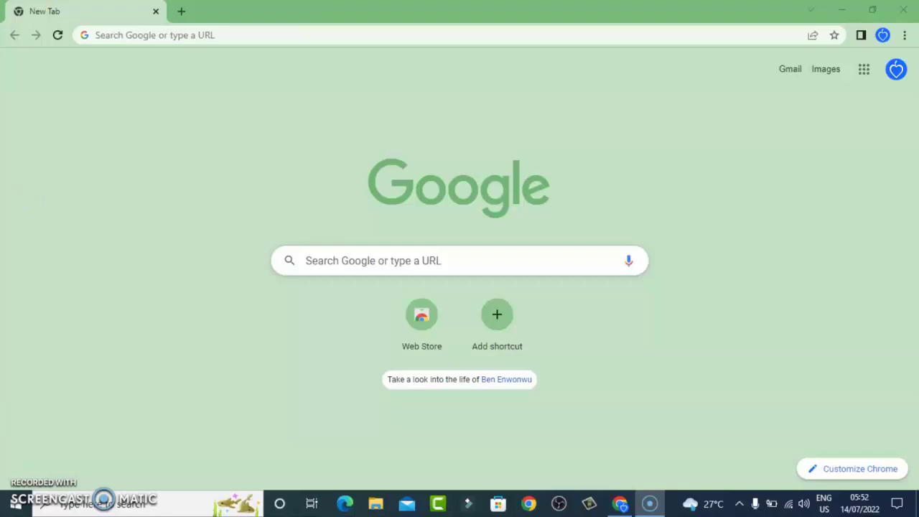
- Search 'stramlab' in Chrome and open streamlabs.com to its Download Streamlabs Desktop button
click(225, 30)
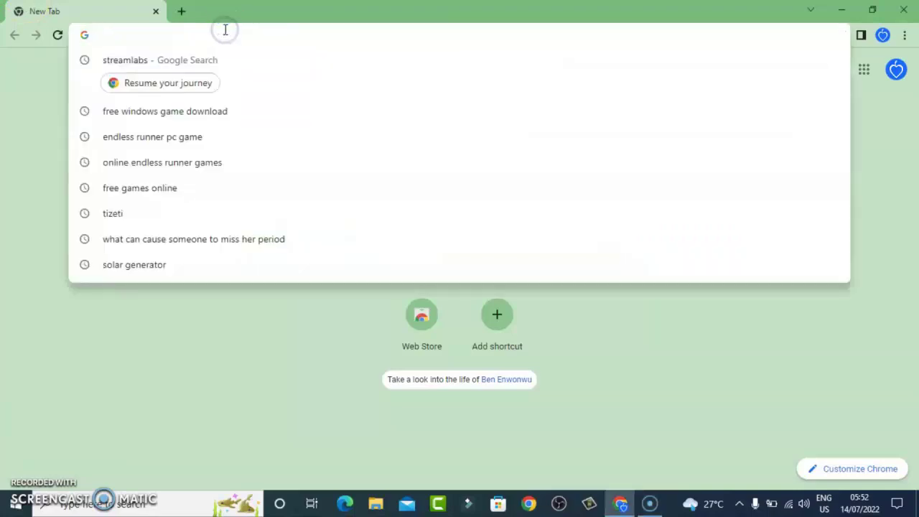
text(stra)
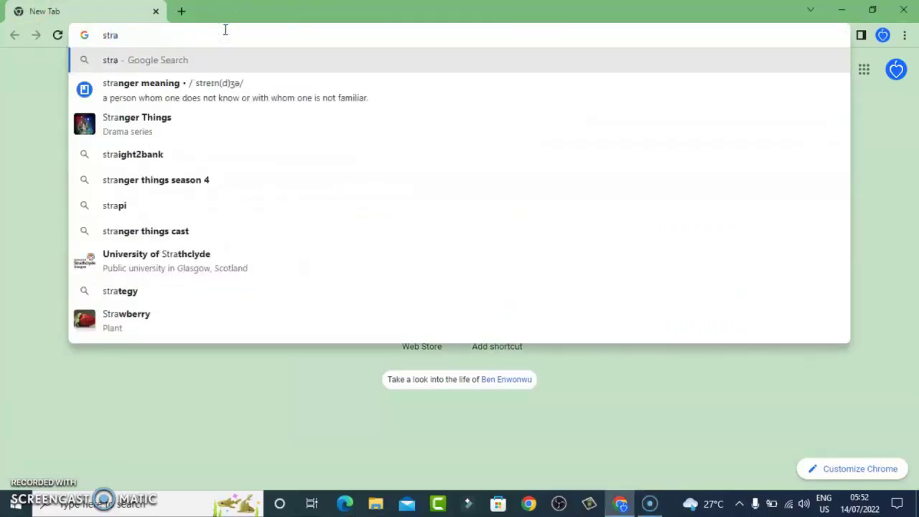
text(mlab)
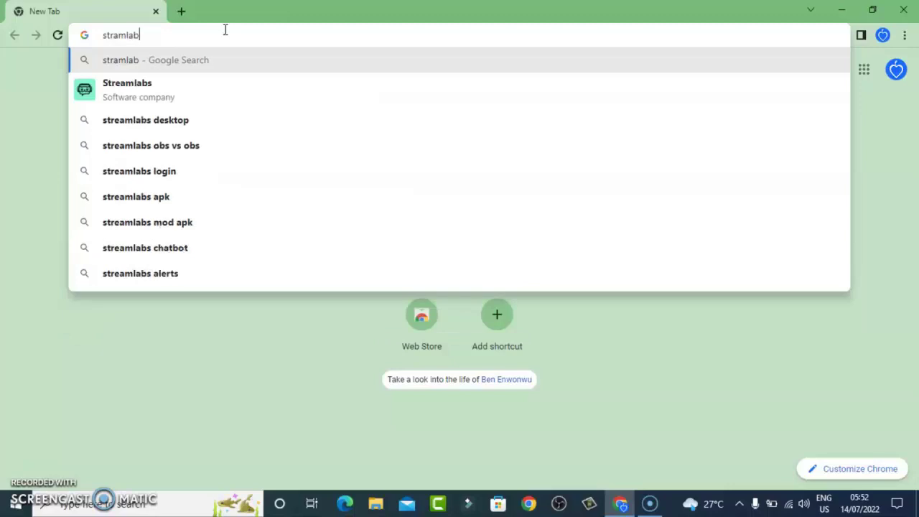
key(Return)
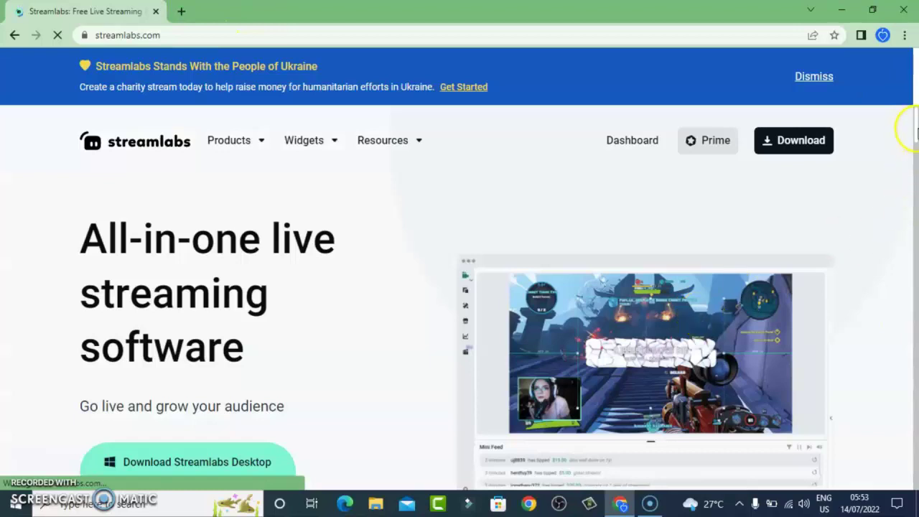
scroll(911, 129, down, 2)
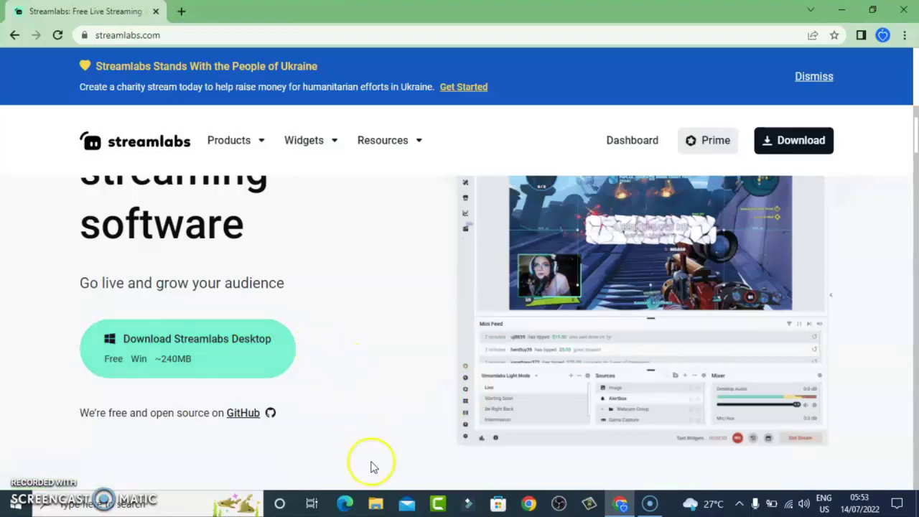
click(376, 505)
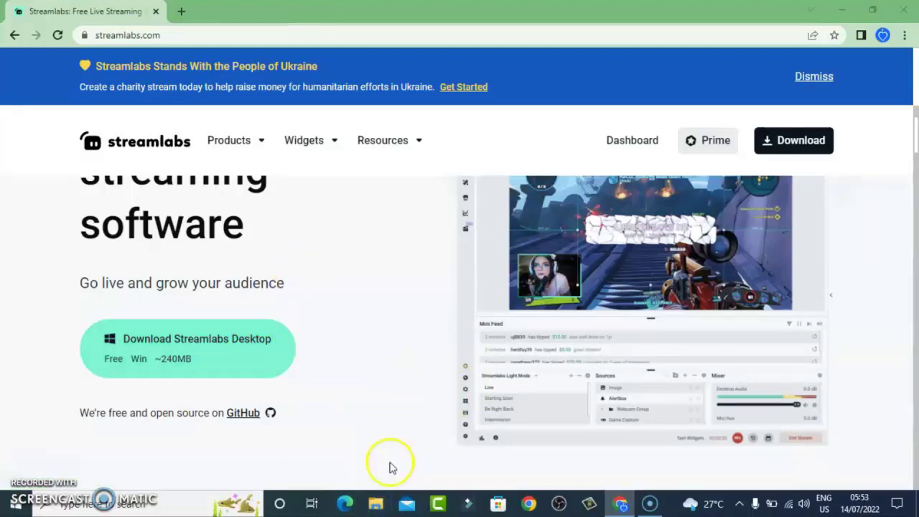
- Show the Streamlabs Desktop Setup 1.9.0 installer in Downloads, then bring up the Start menu app list
click(372, 502)
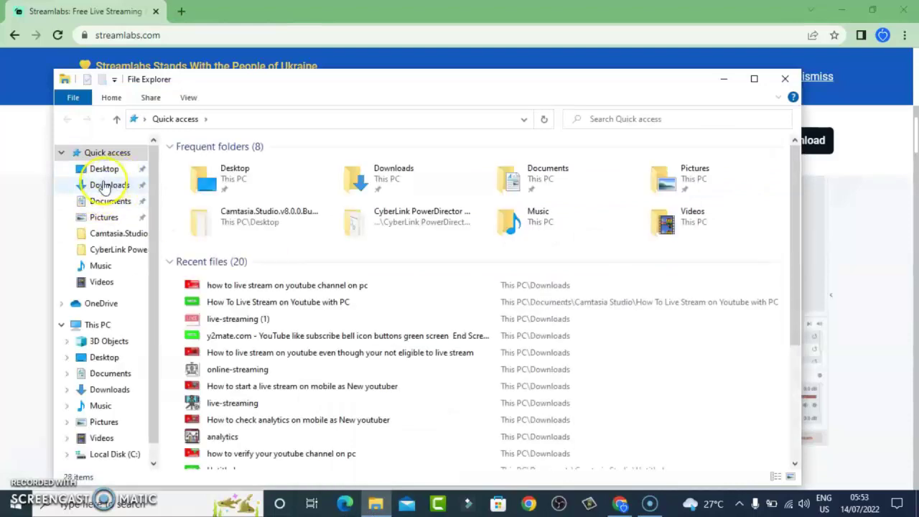
click(104, 185)
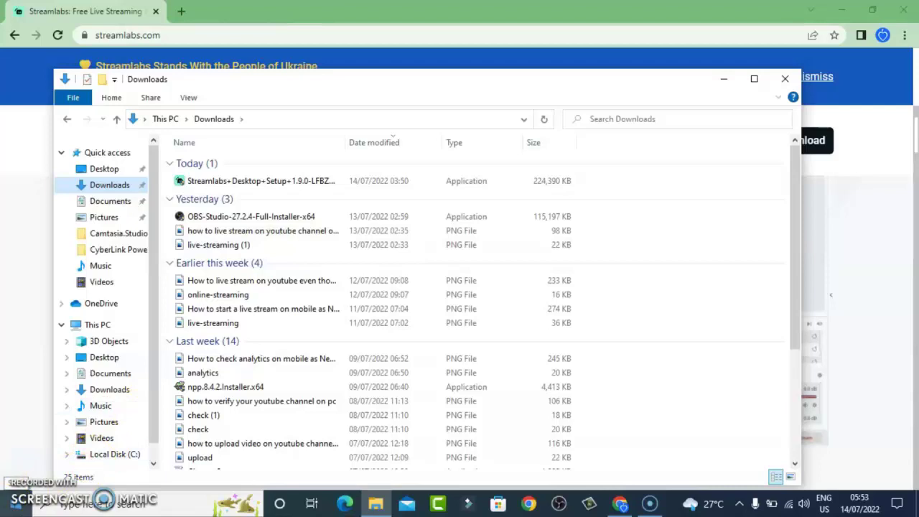
click(16, 502)
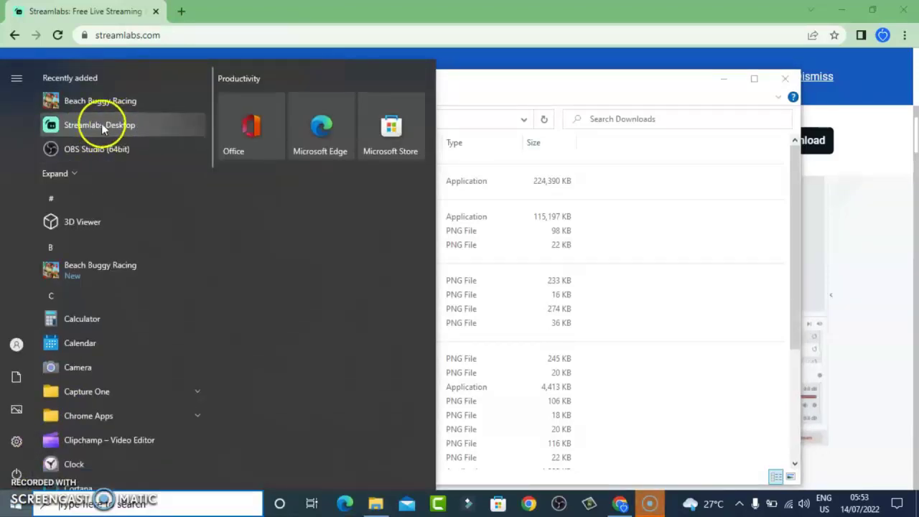
- Launch Streamlabs Desktop 1.9.0 from Recently added and wait for the New Scene editor
click(108, 126)
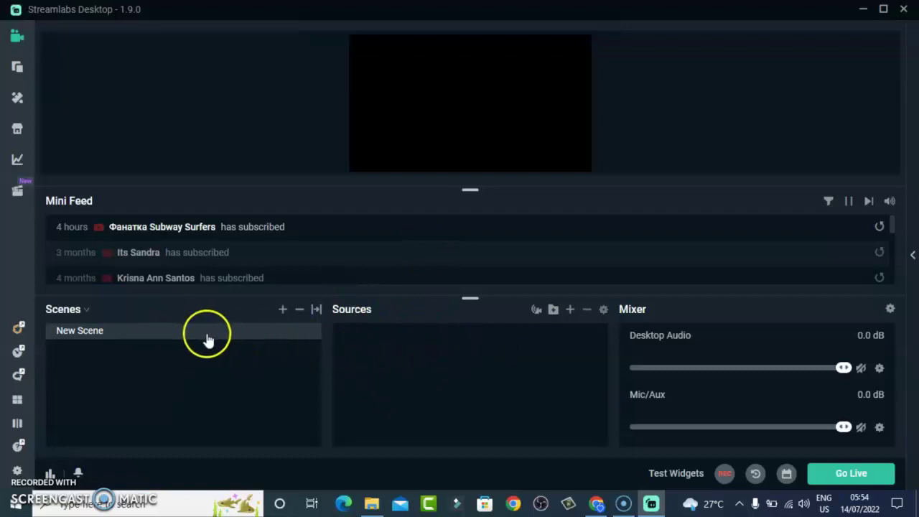
- Cancel the extra scene and bring up the Add Source catalogue for New Scene
click(281, 313)
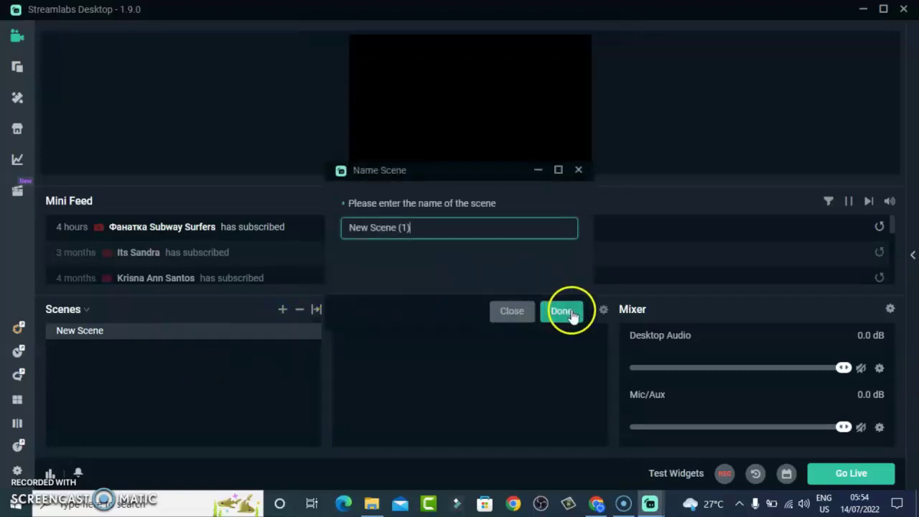
click(510, 314)
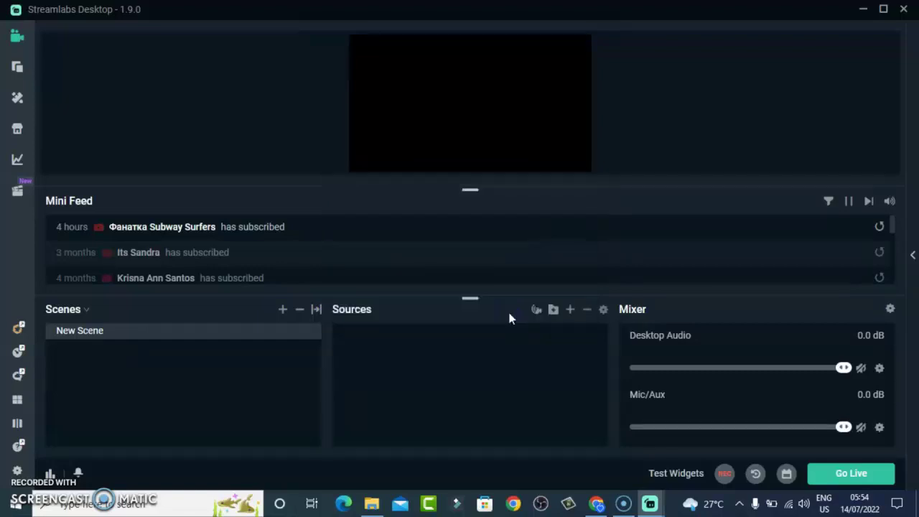
click(571, 310)
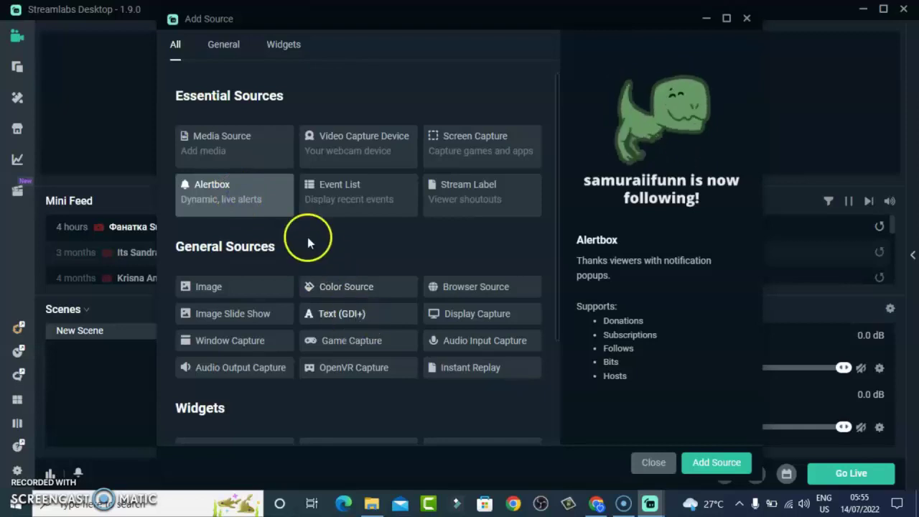
- Add an Alertbox widget named 'Alertbox' and bring up its alert settings window
click(716, 463)
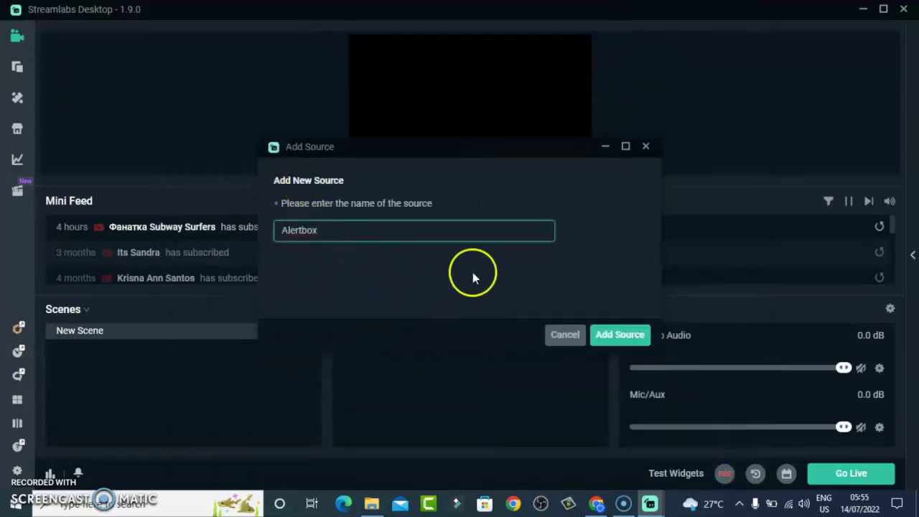
click(623, 337)
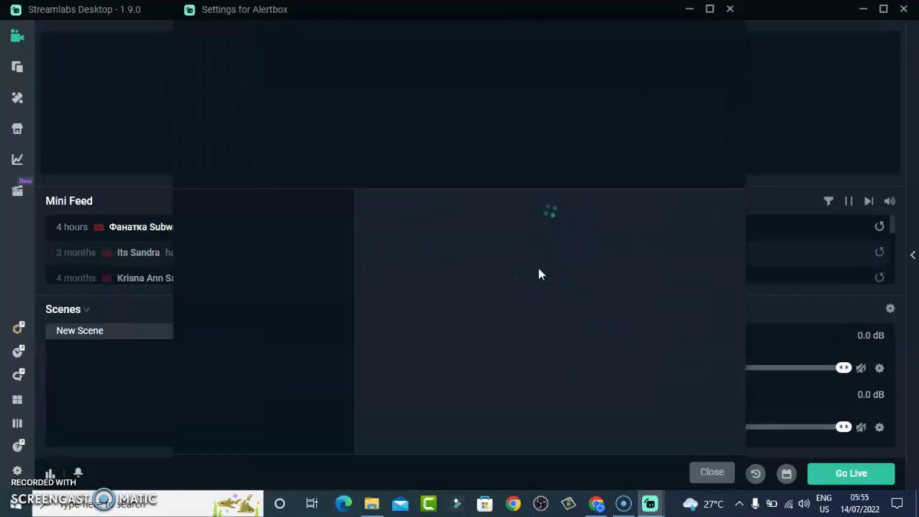
click(547, 259)
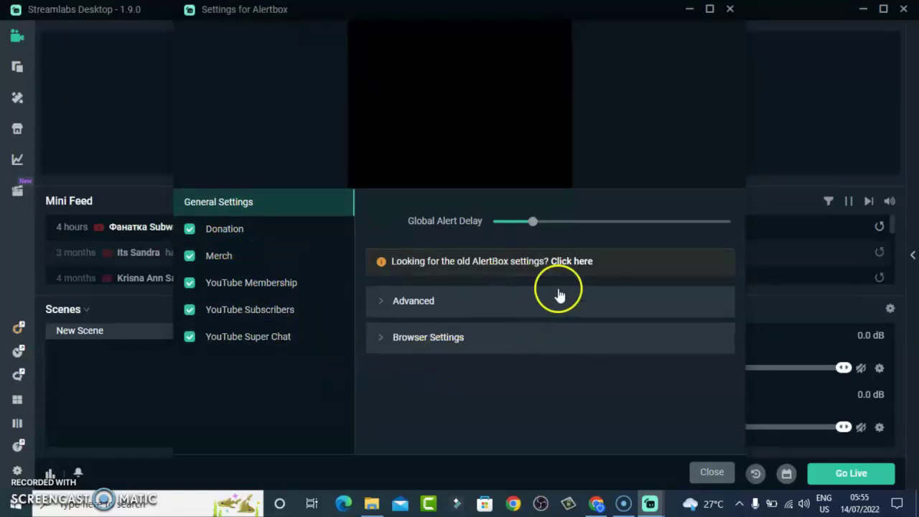
- Close the Alertbox settings, resize the box smaller twice and move it to the top-right corner
click(711, 472)
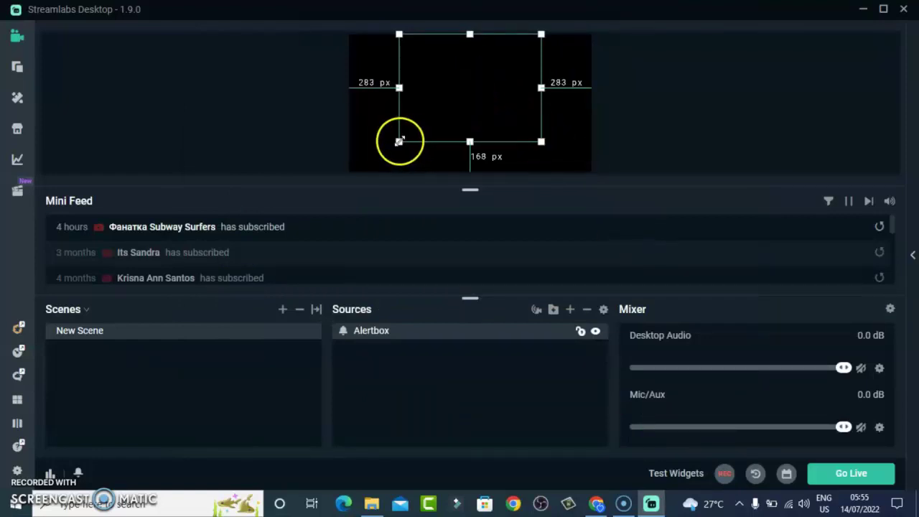
drag(399, 141, 480, 84)
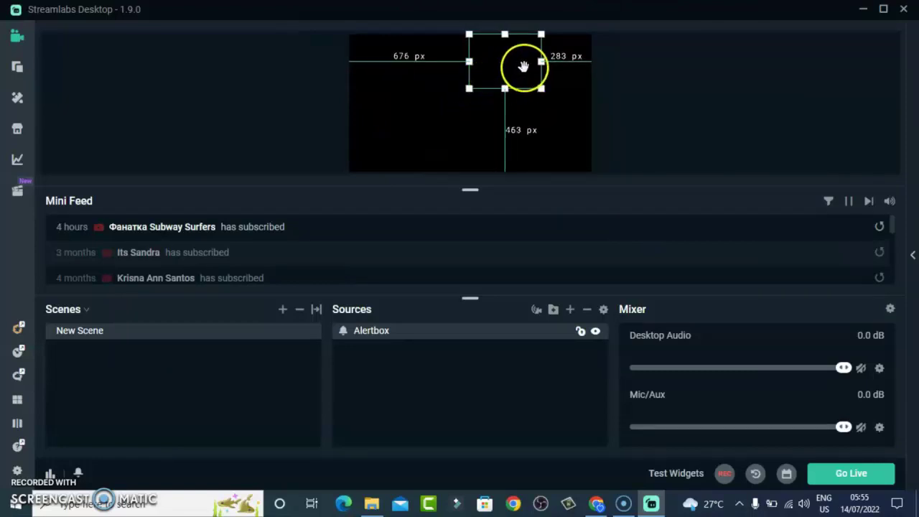
drag(469, 88, 480, 56)
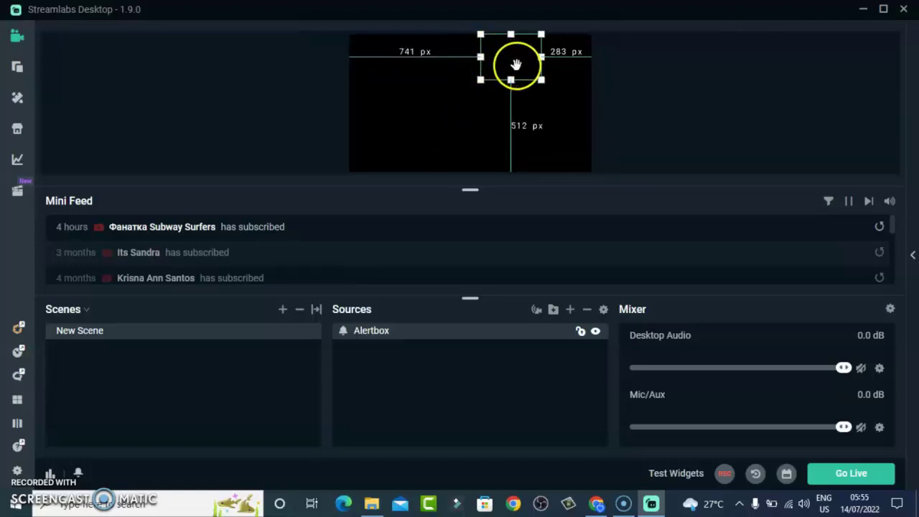
drag(537, 62, 565, 66)
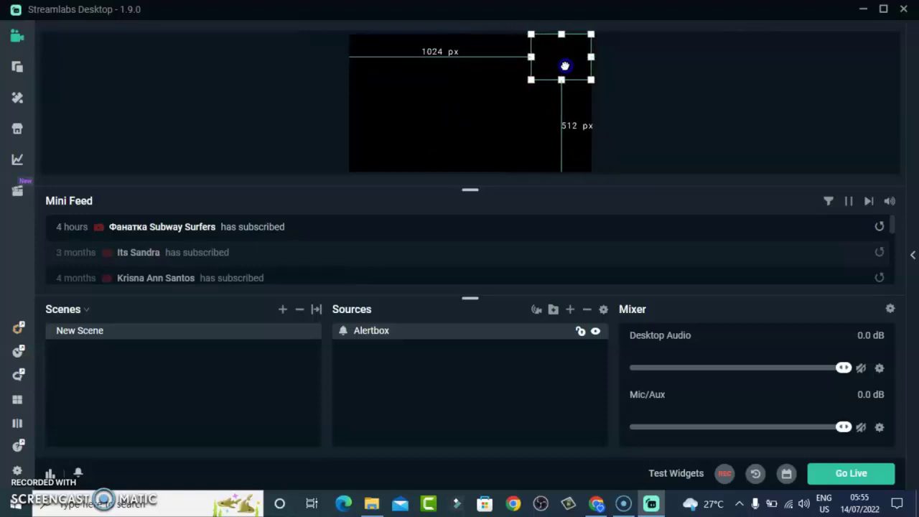
- Add a 'Display Capture' source set to Display 1 (Primary Monitor, 1366x768)
click(569, 308)
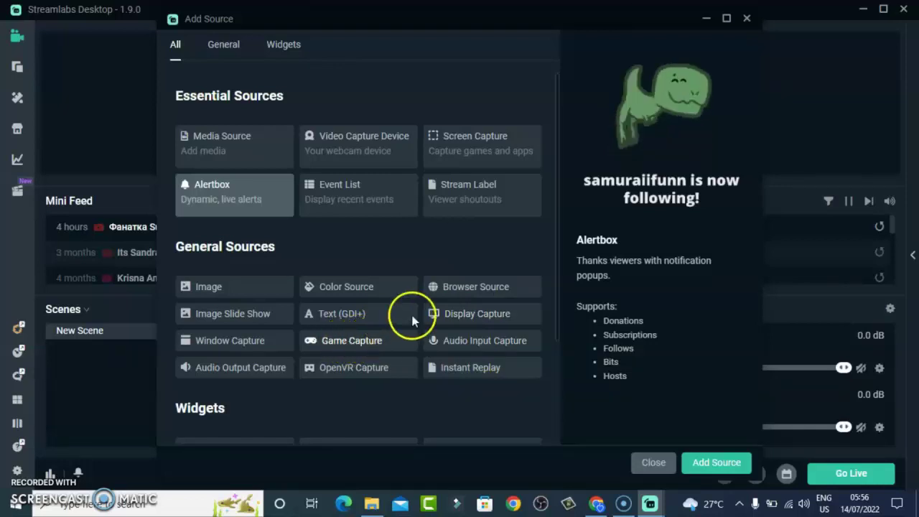
click(459, 316)
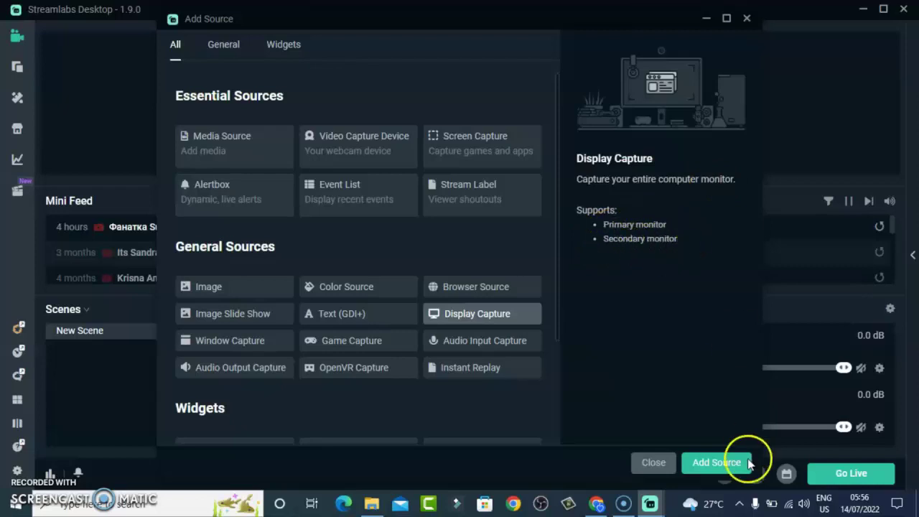
click(717, 462)
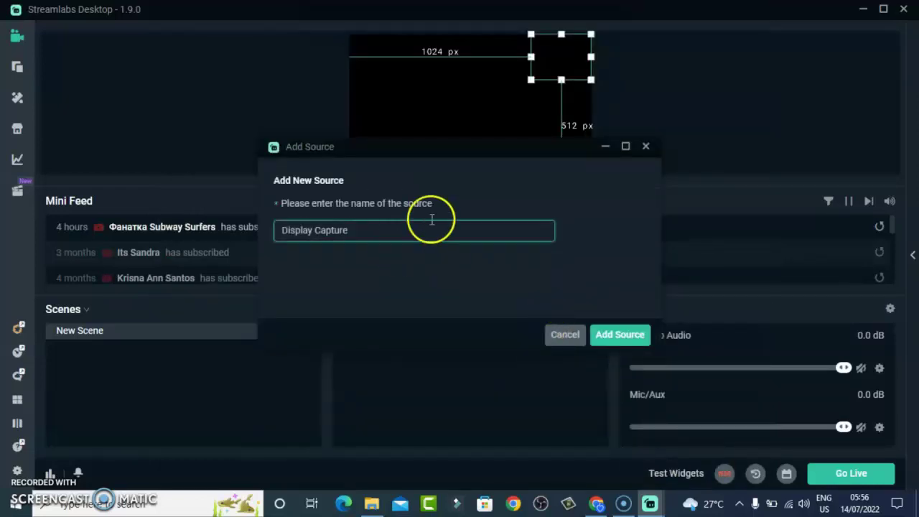
click(621, 339)
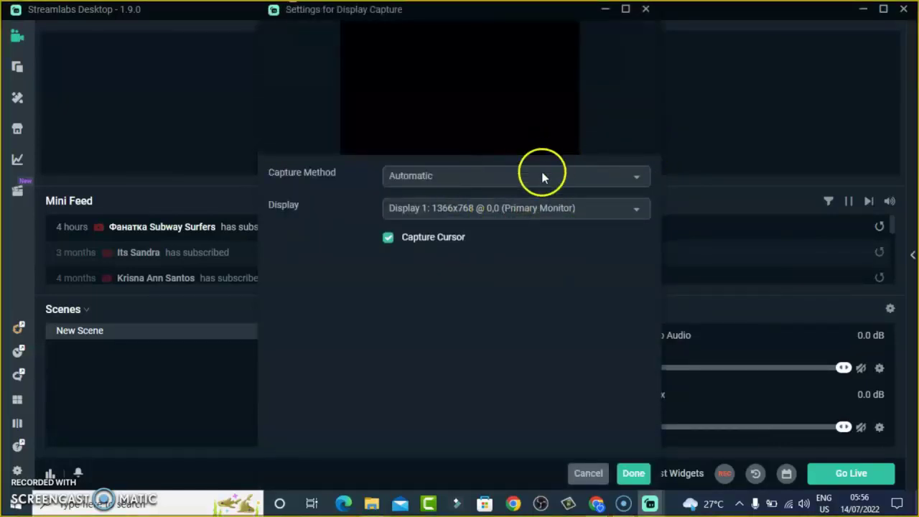
click(450, 208)
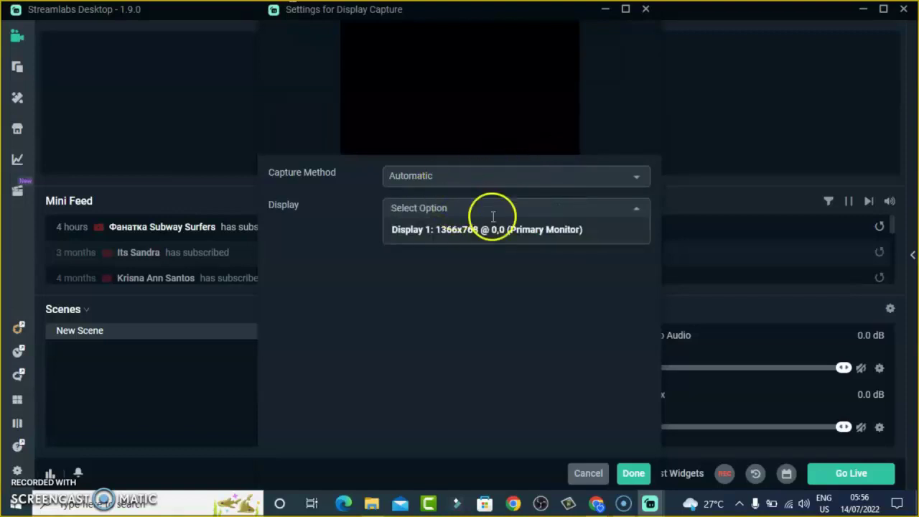
click(531, 305)
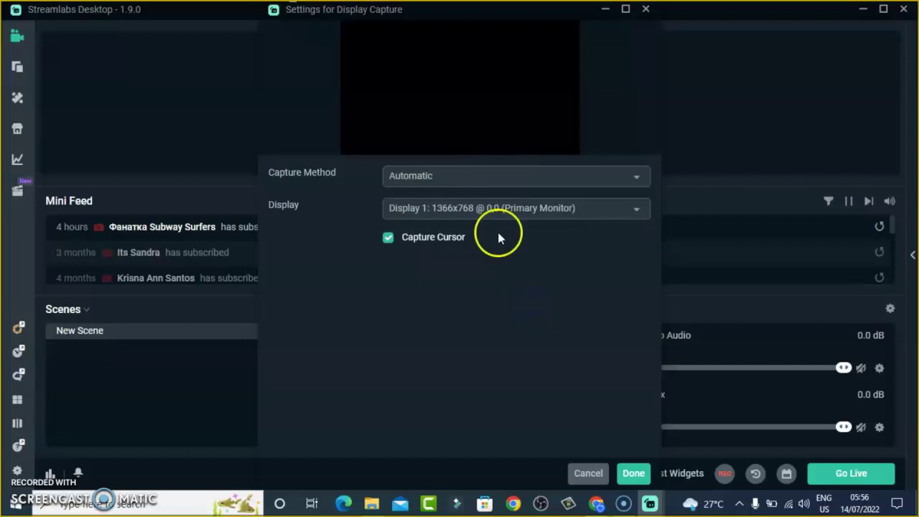
click(638, 475)
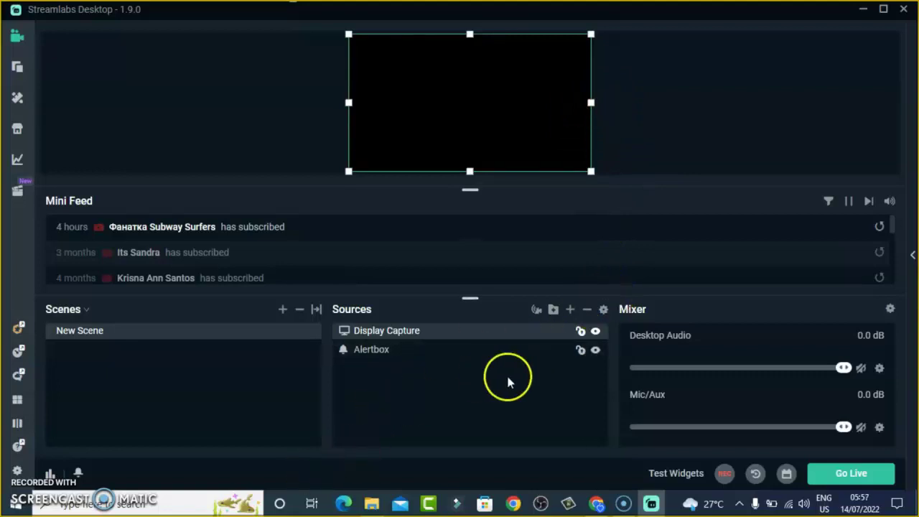
- Add a source named 'Game Capture' and leave its settings at Auto mode
click(570, 310)
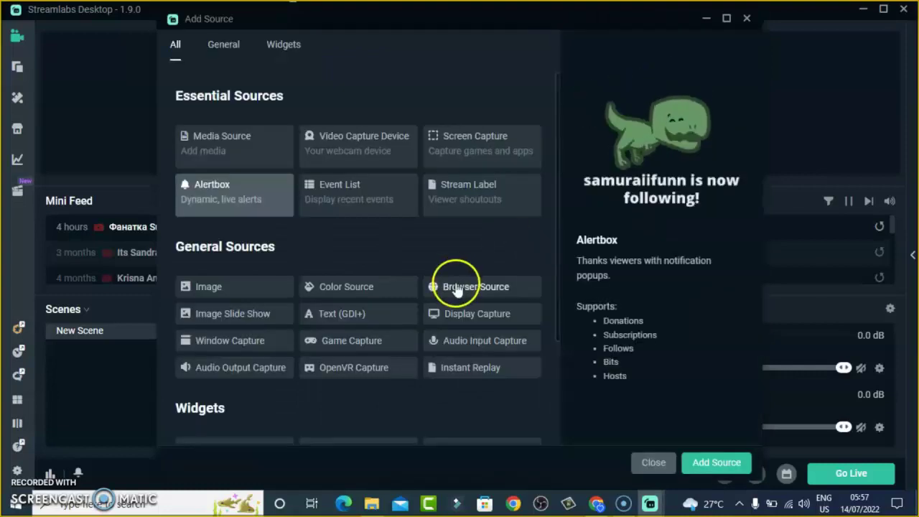
click(366, 346)
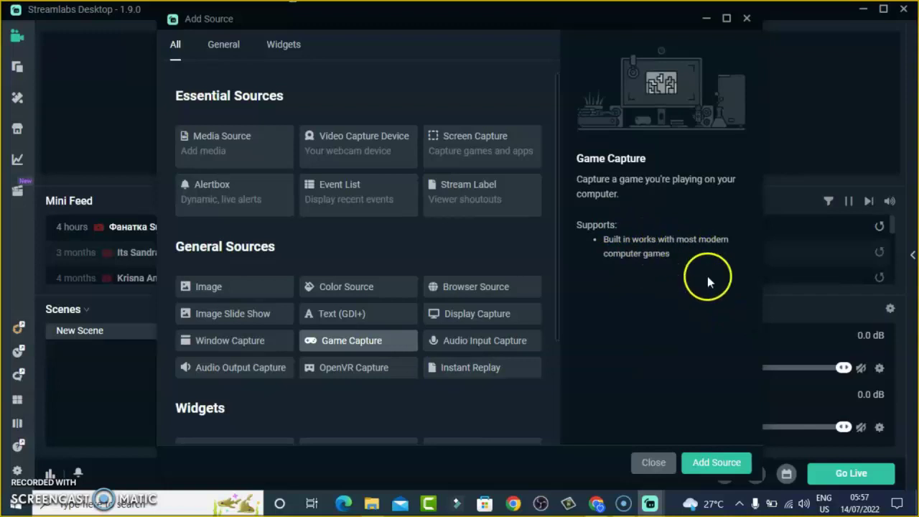
click(710, 462)
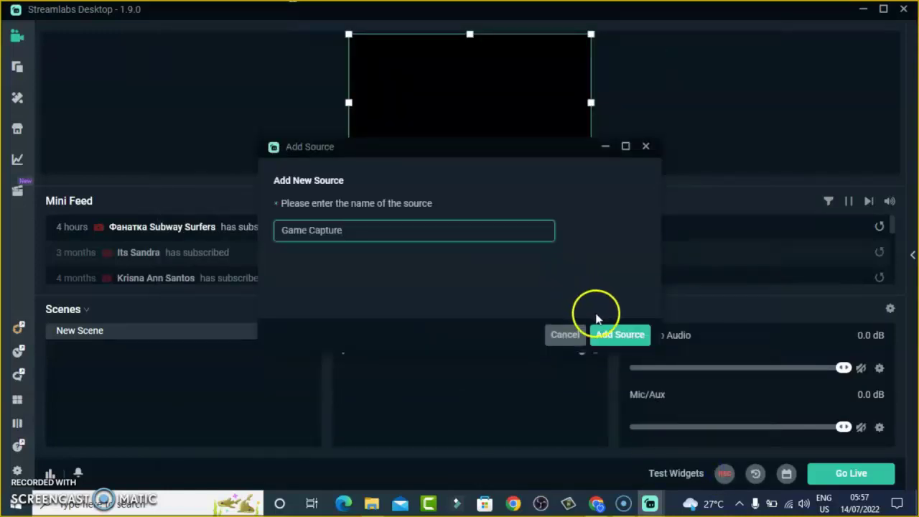
click(619, 336)
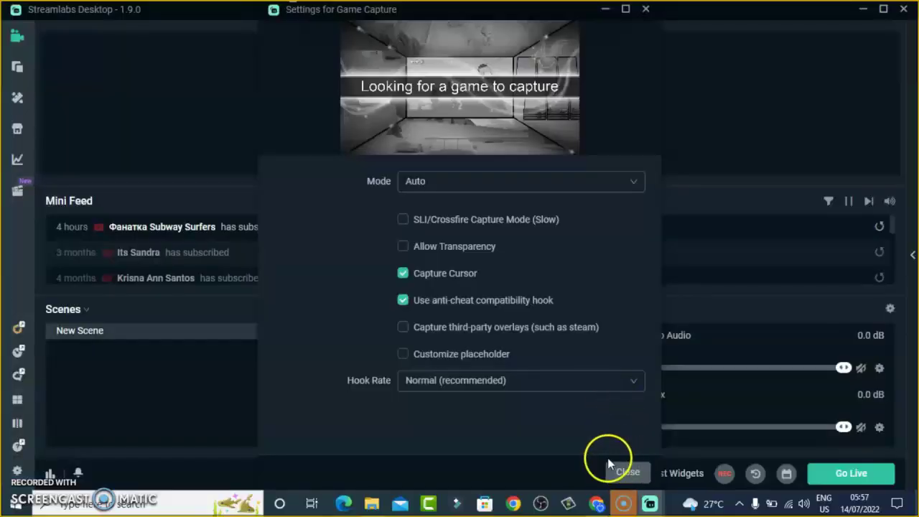
click(618, 472)
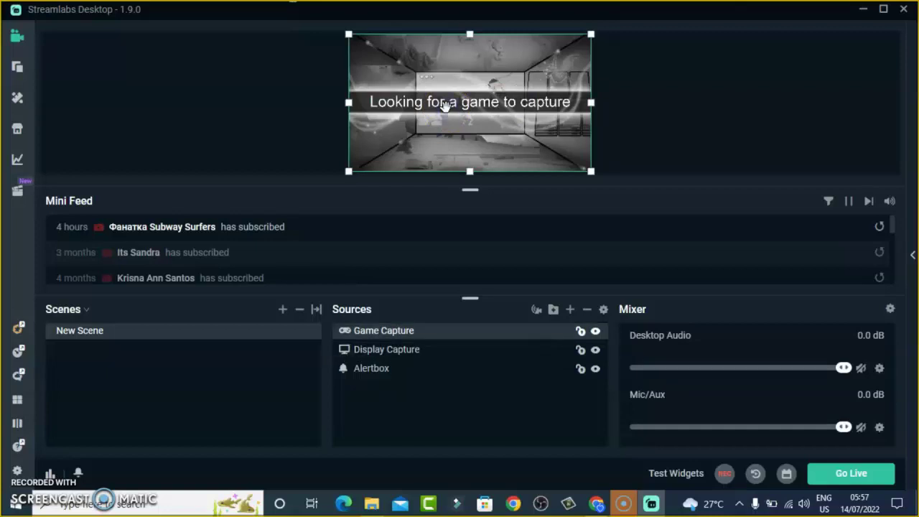
- Delete the Game Capture source from Sources and confirm the removal
click(394, 331)
right_click(450, 338)
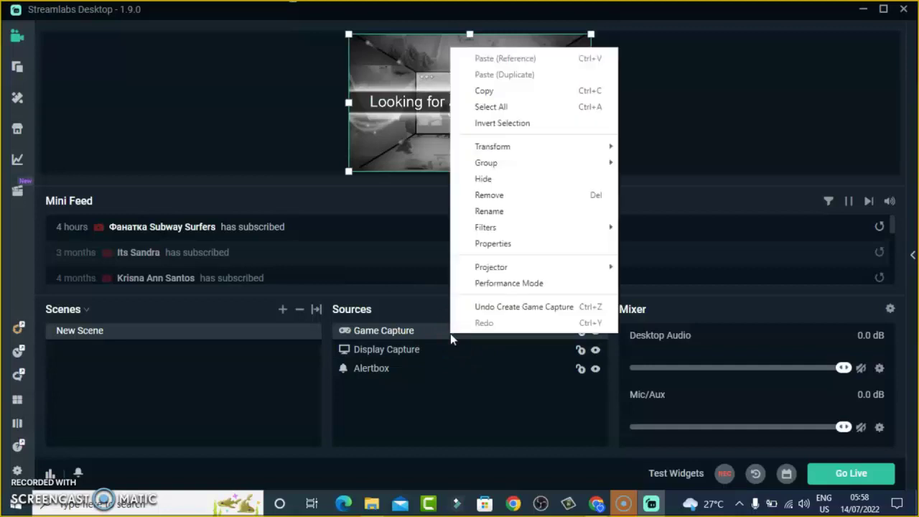
click(503, 195)
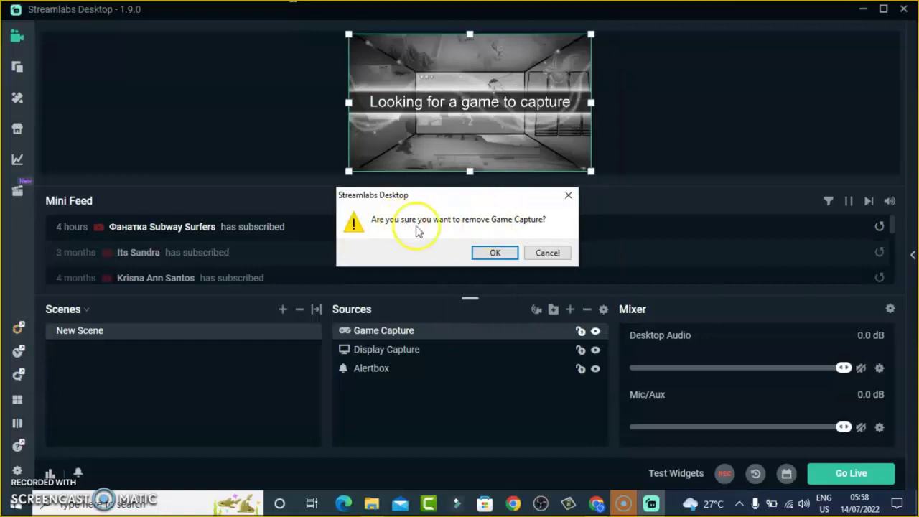
click(494, 254)
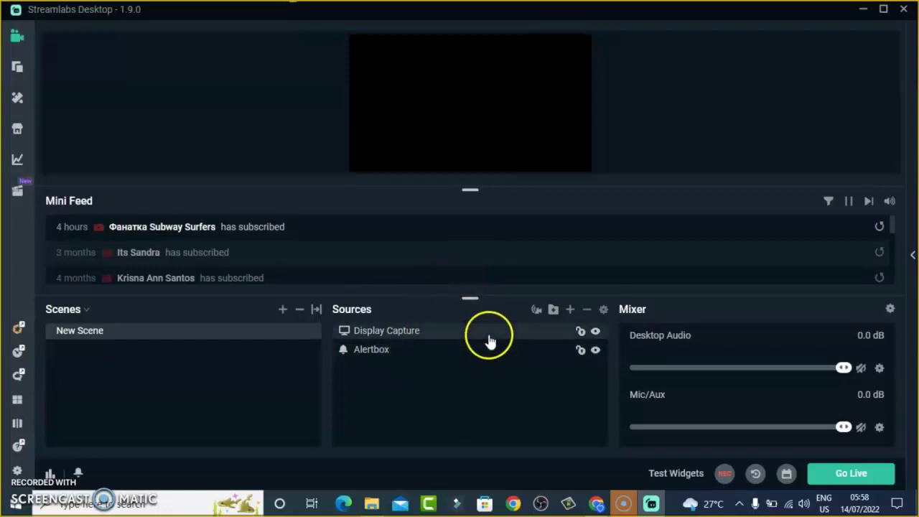
click(458, 335)
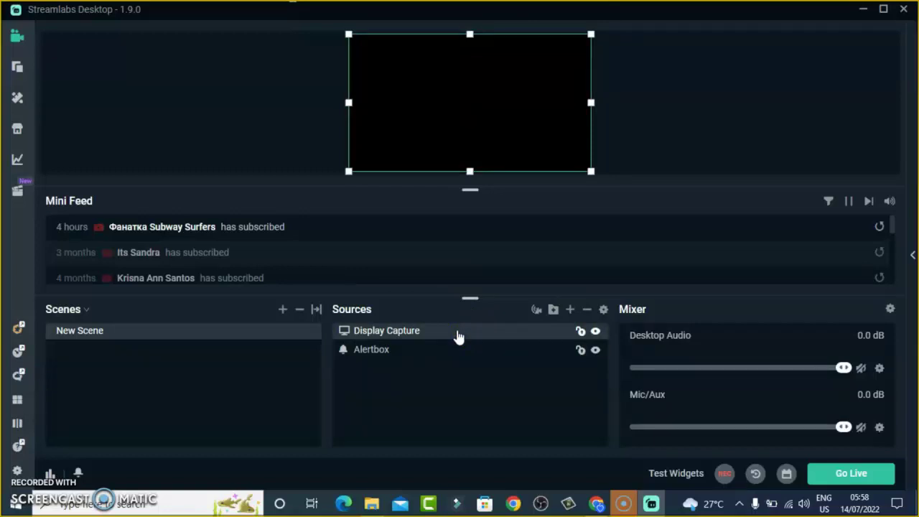
drag(458, 336, 451, 351)
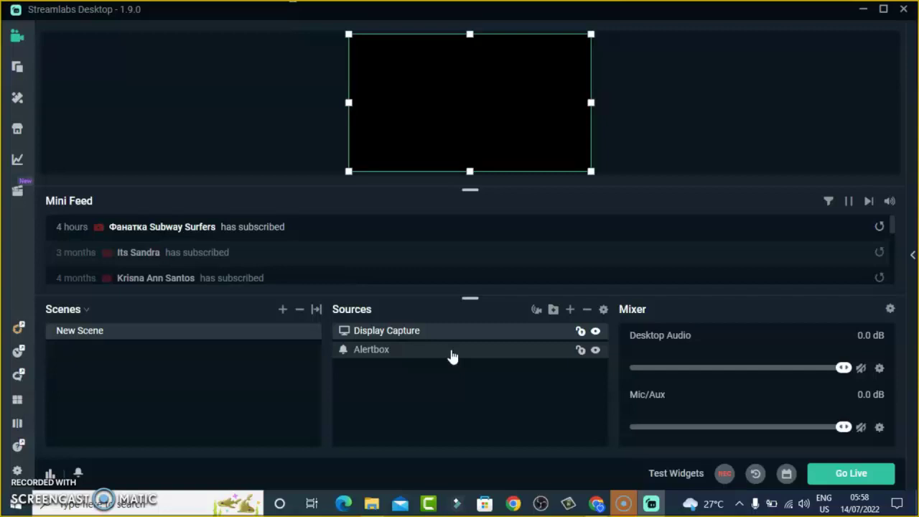
click(570, 309)
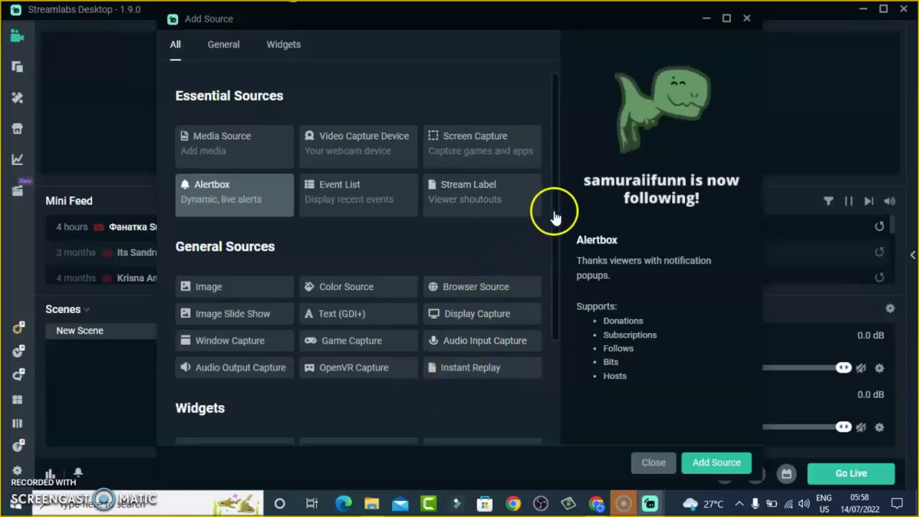
scroll(546, 279, down, 1)
scroll(542, 294, down, 1)
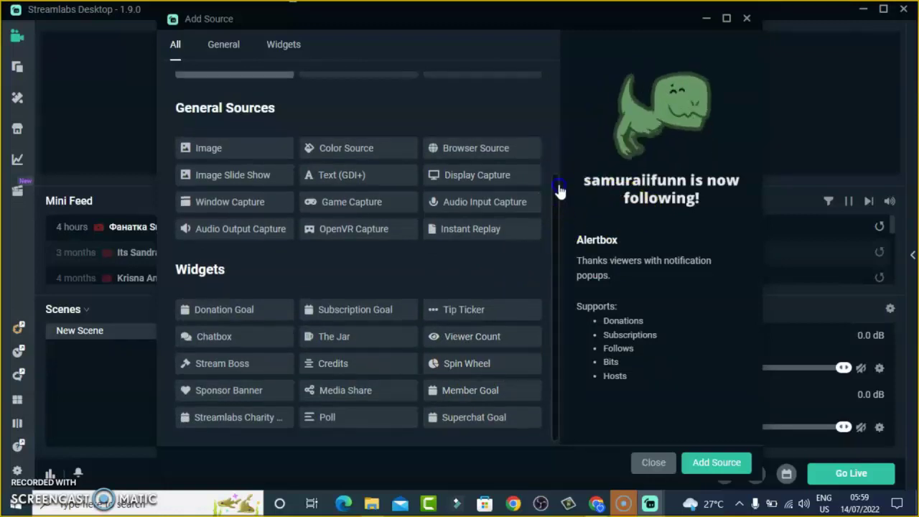
scroll(558, 191, up, 2)
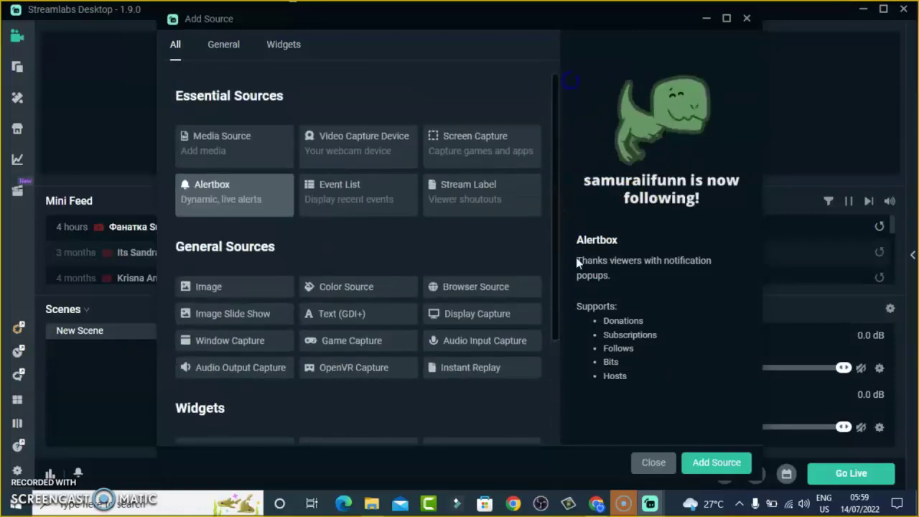
click(652, 461)
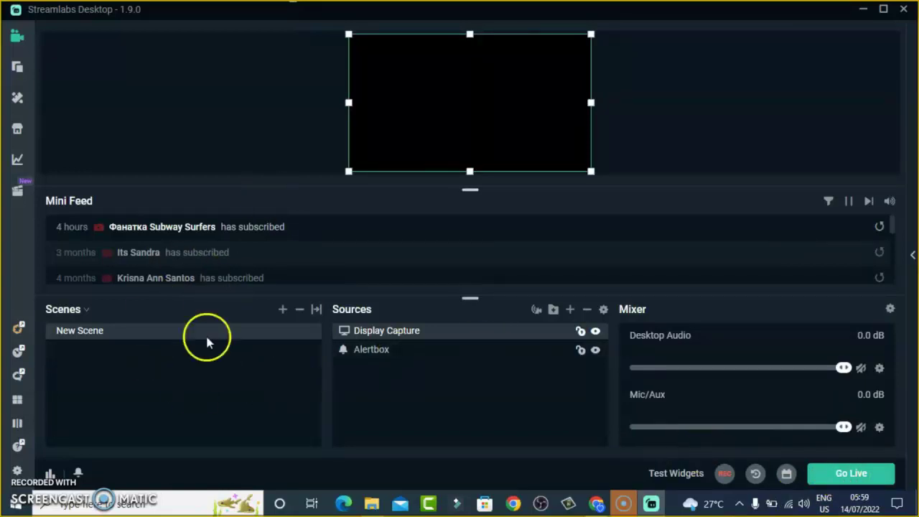
click(17, 470)
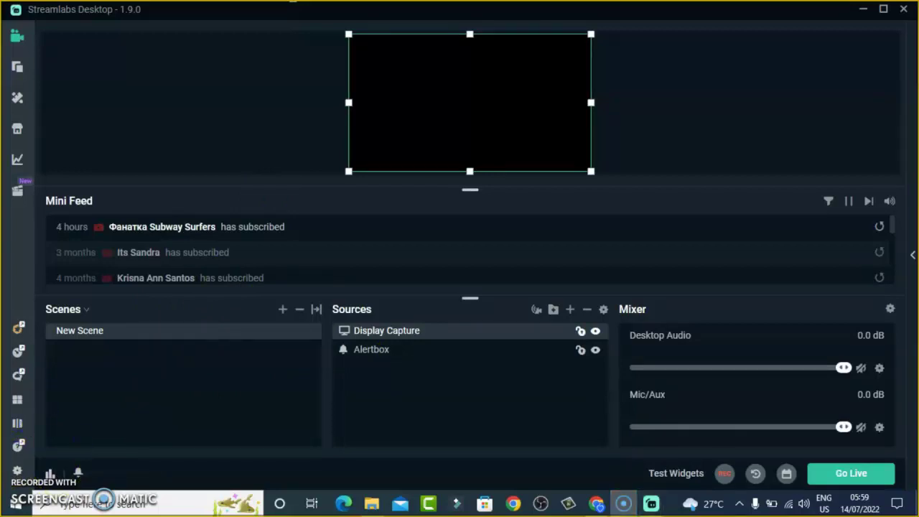
click(17, 470)
click(17, 470)
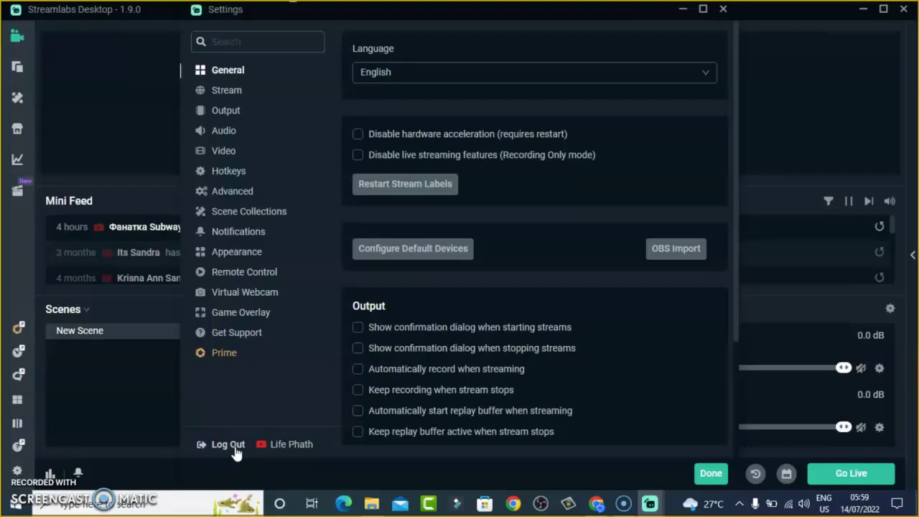
click(711, 474)
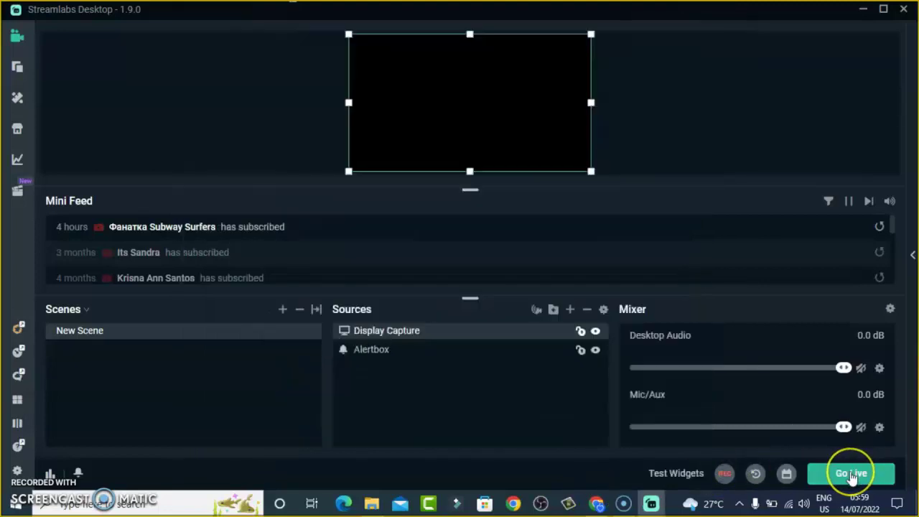